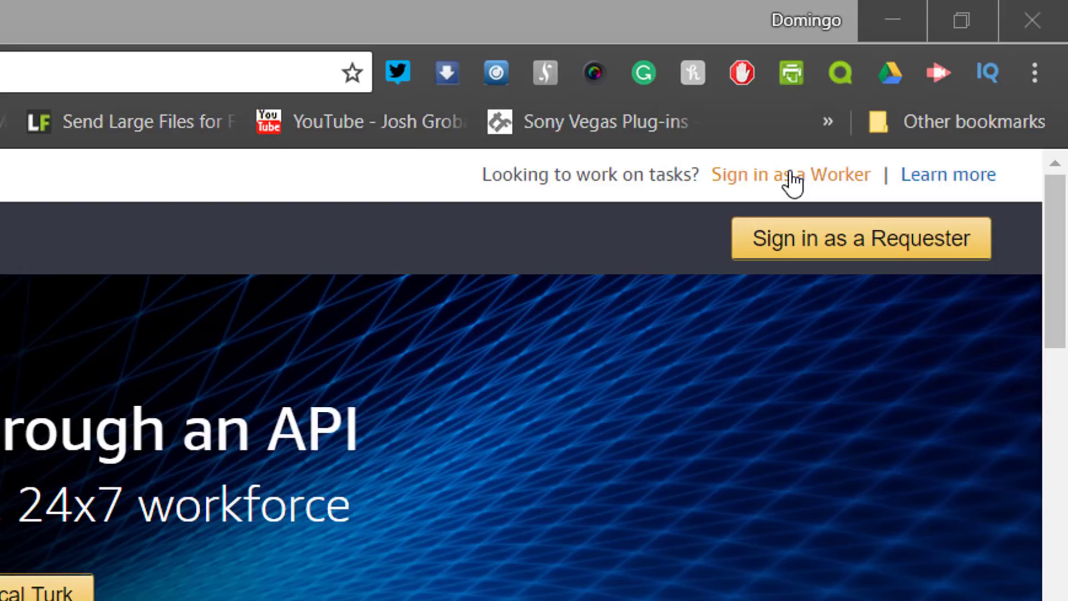
Step: Scroll down the mturk.com home page through its benefit and use-case sections to Data Processing
scroll(1063, 170, "down", 3)
scroll(1062, 170, "down", 3)
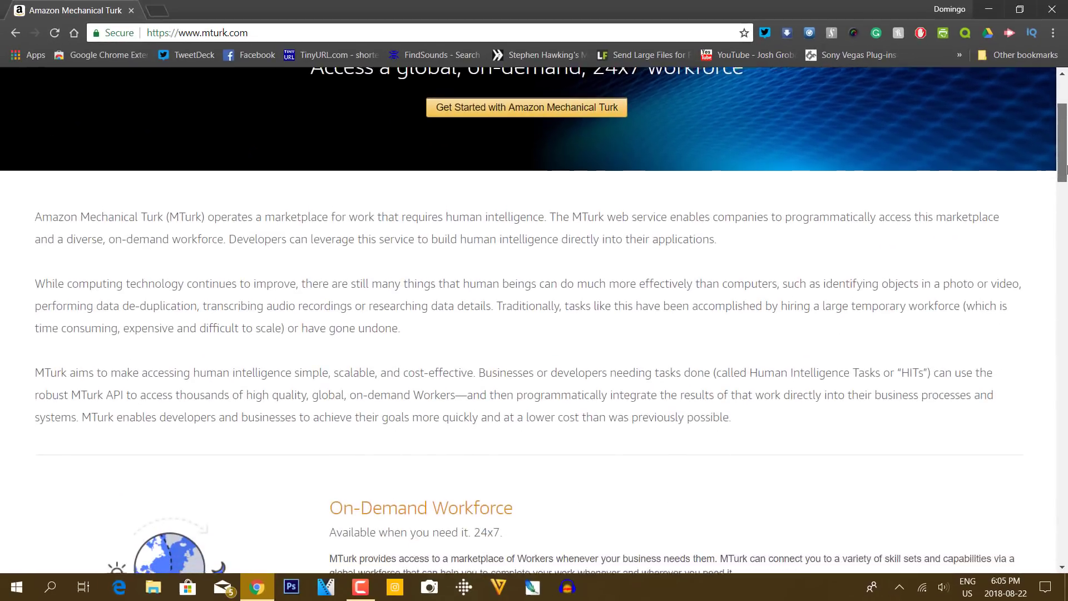
scroll(1062, 170, "down", 2)
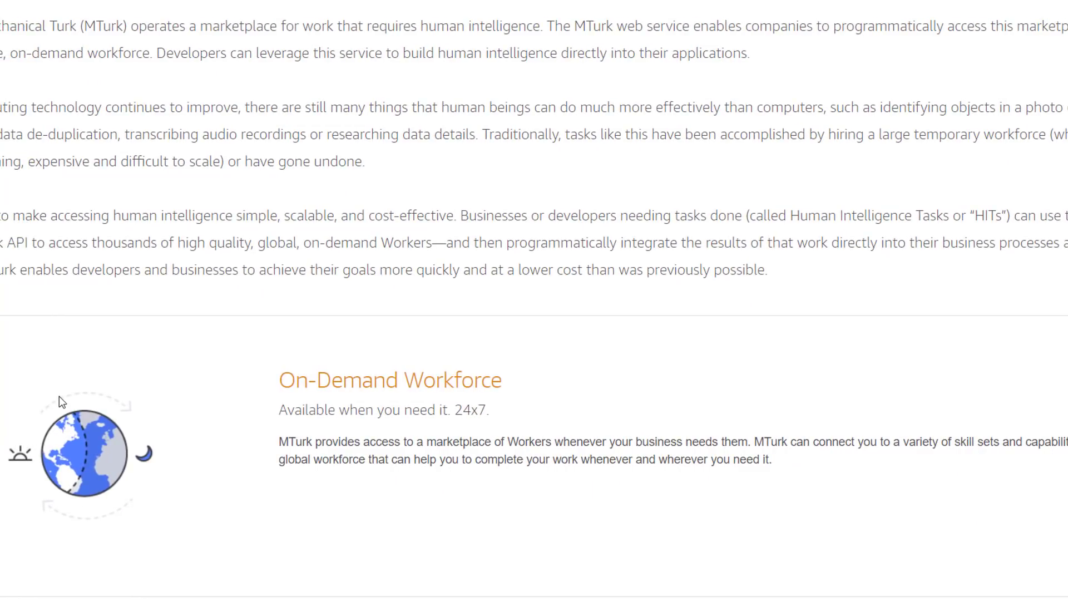
scroll(328, 390, "down", 1)
scroll(327, 396, "down", 3)
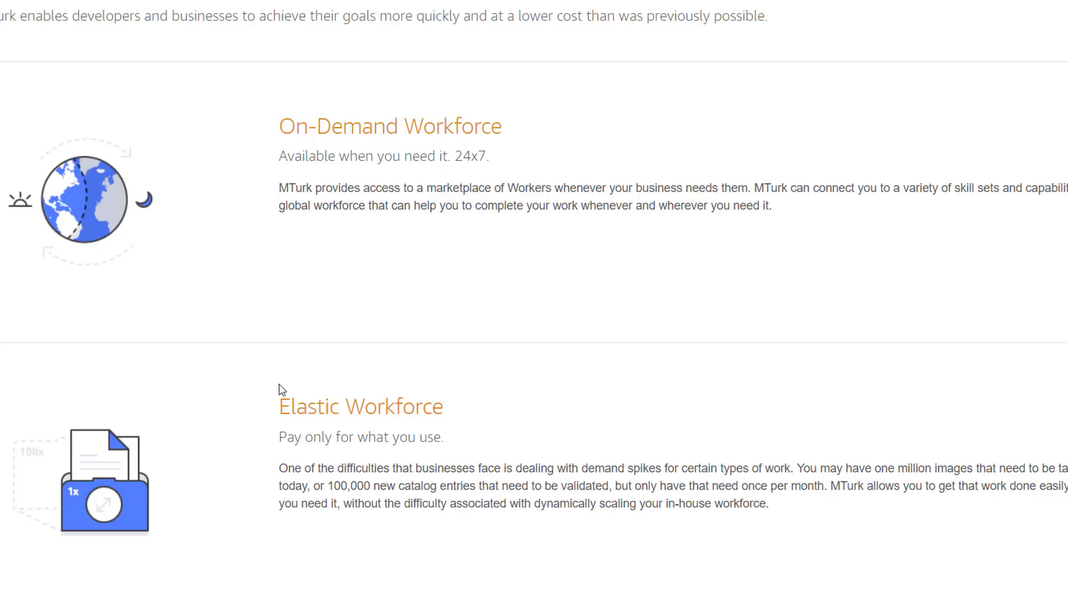
scroll(272, 390, "down", 3)
scroll(228, 303, "up", 2)
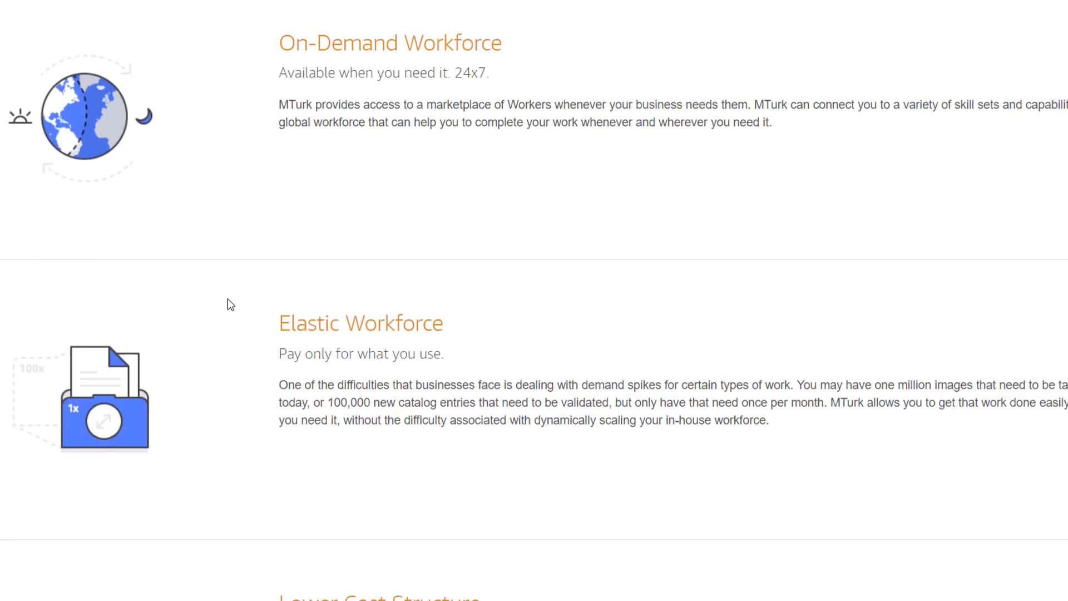
scroll(228, 302, "up", 1)
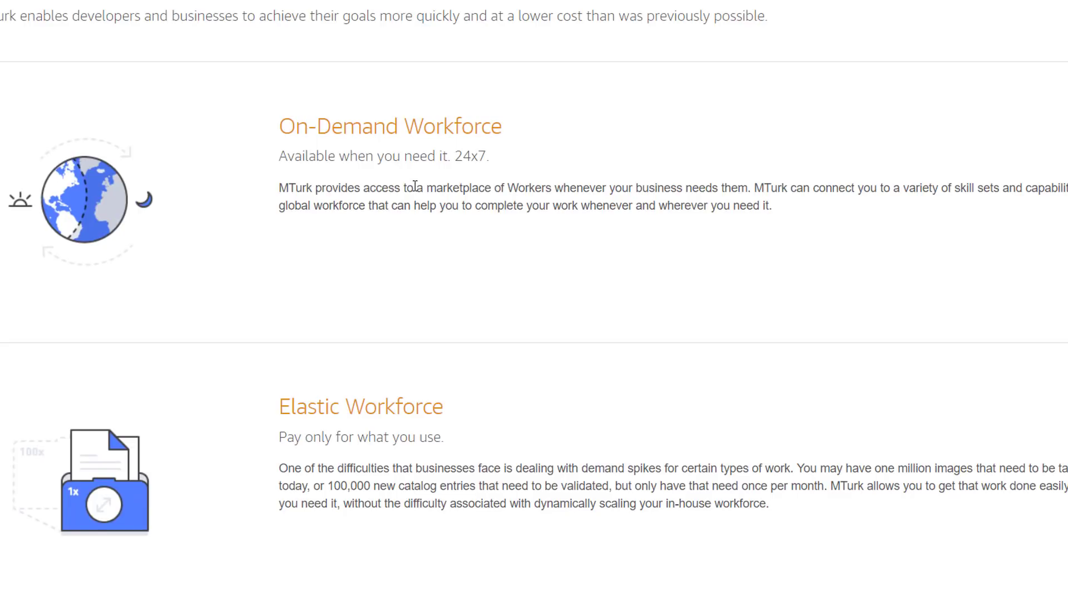
scroll(334, 222, "down", 3)
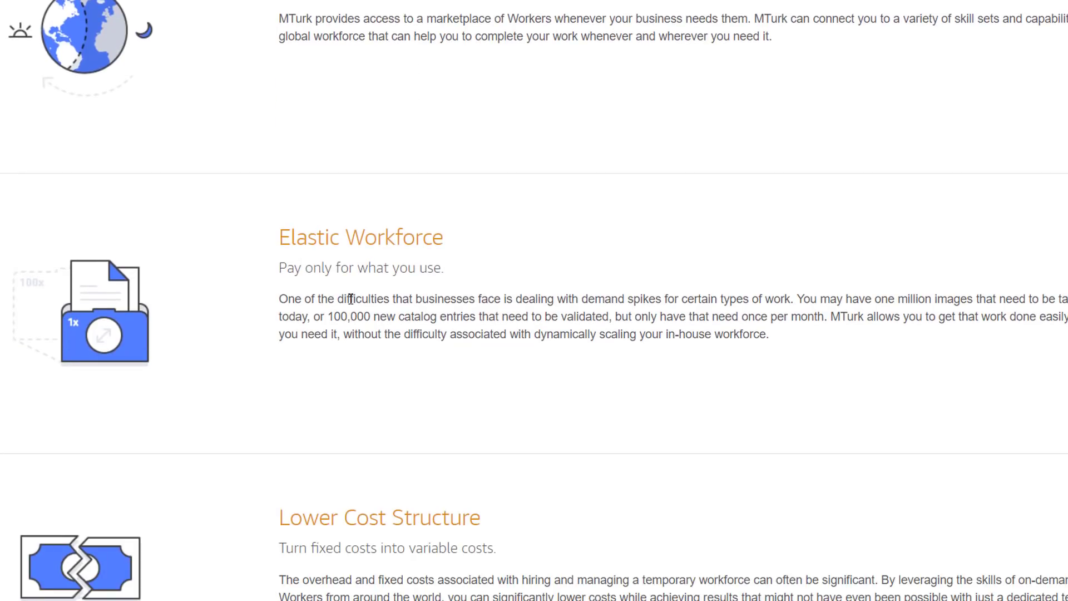
scroll(470, 328, "down", 5)
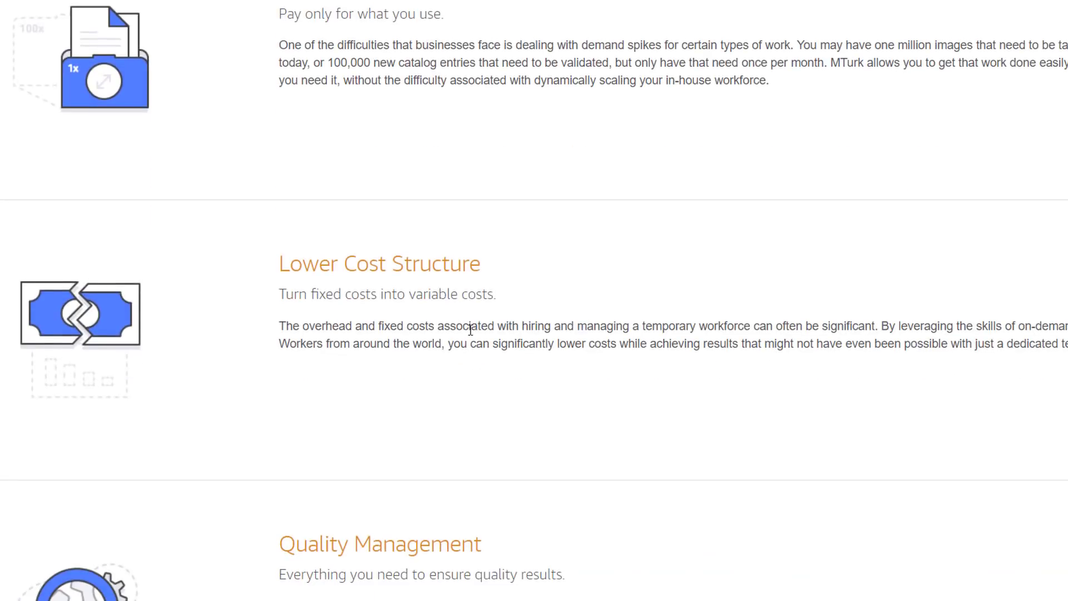
scroll(599, 326, "down", 1)
scroll(269, 348, "down", 4)
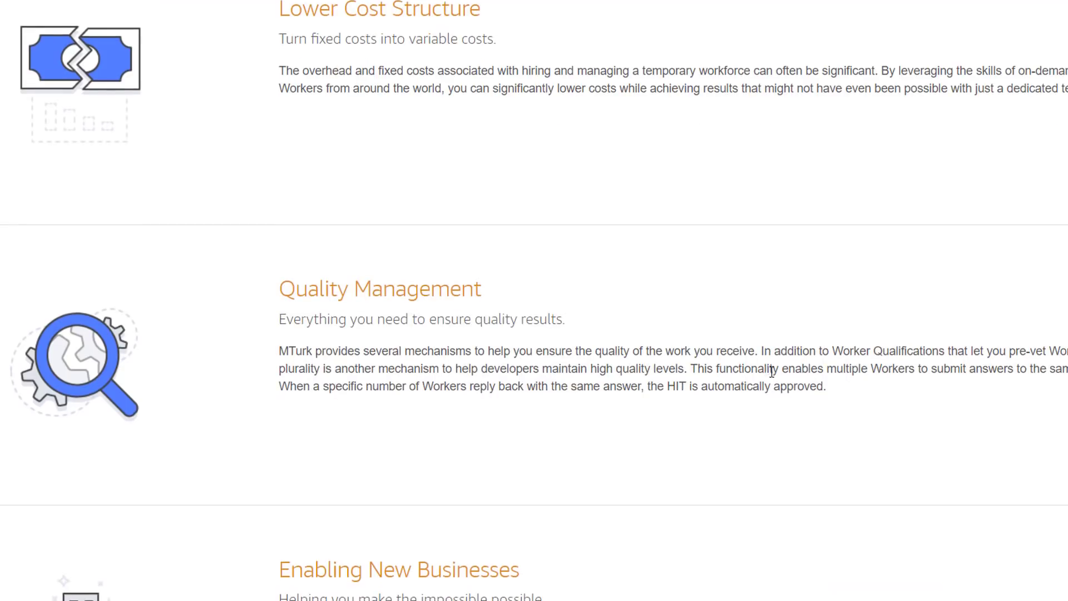
scroll(556, 356, "down", 5)
scroll(586, 391, "down", 5)
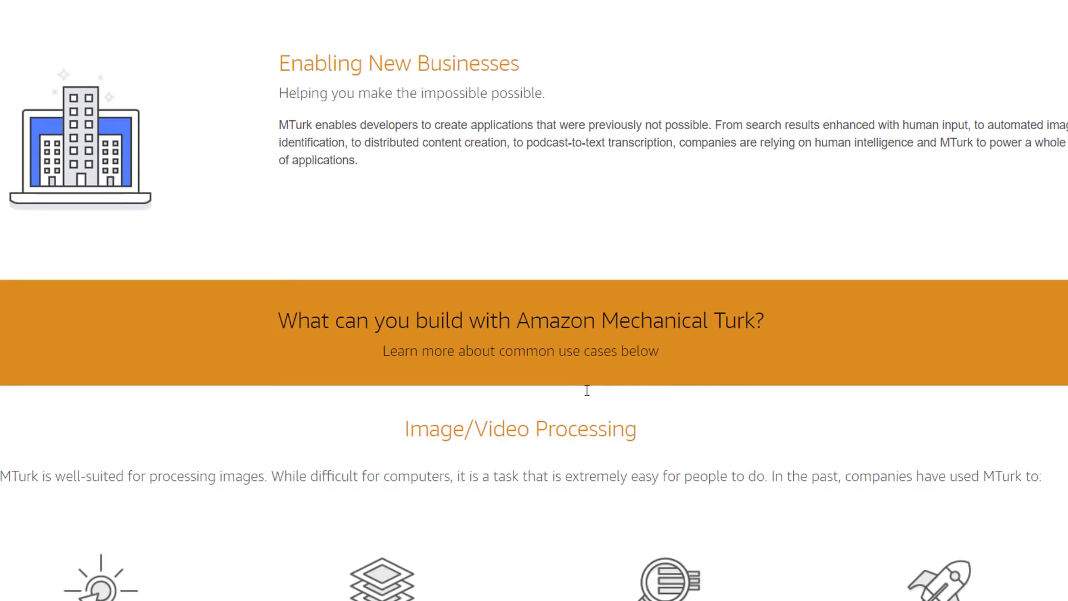
scroll(587, 390, "down", 5)
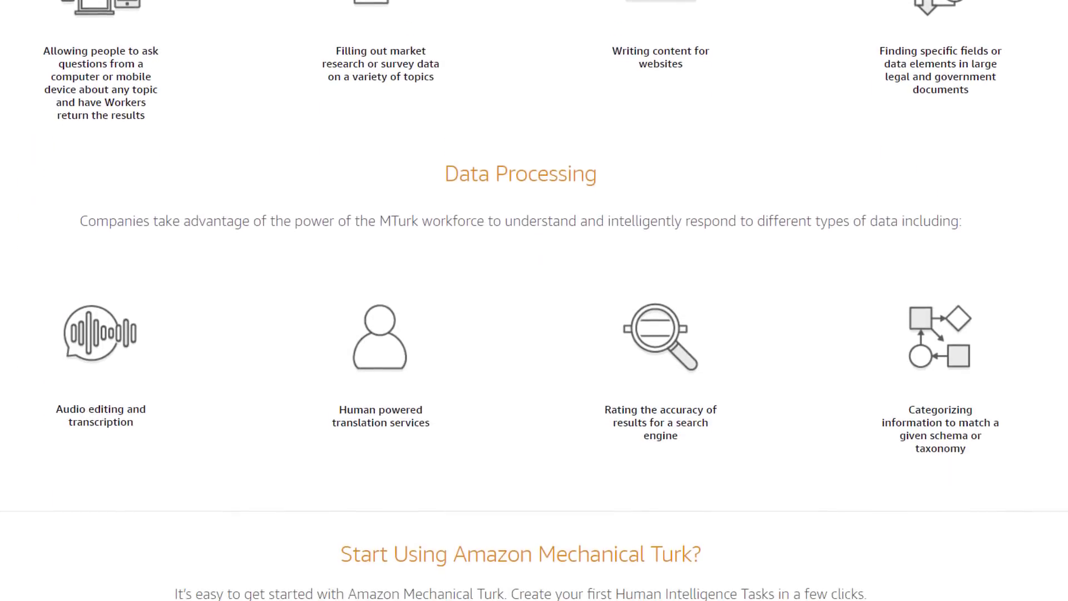
scroll(534, 300, "down", 2)
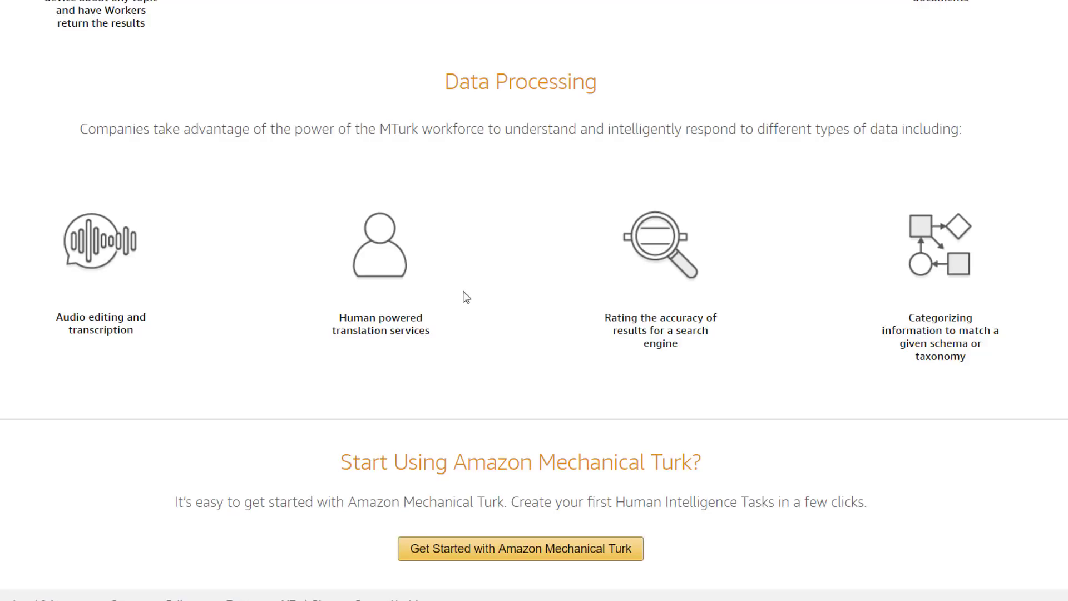
Step: Sign in as a worker using the browser's saved account credentials
left_click_drag(1063, 442, 1063, 33)
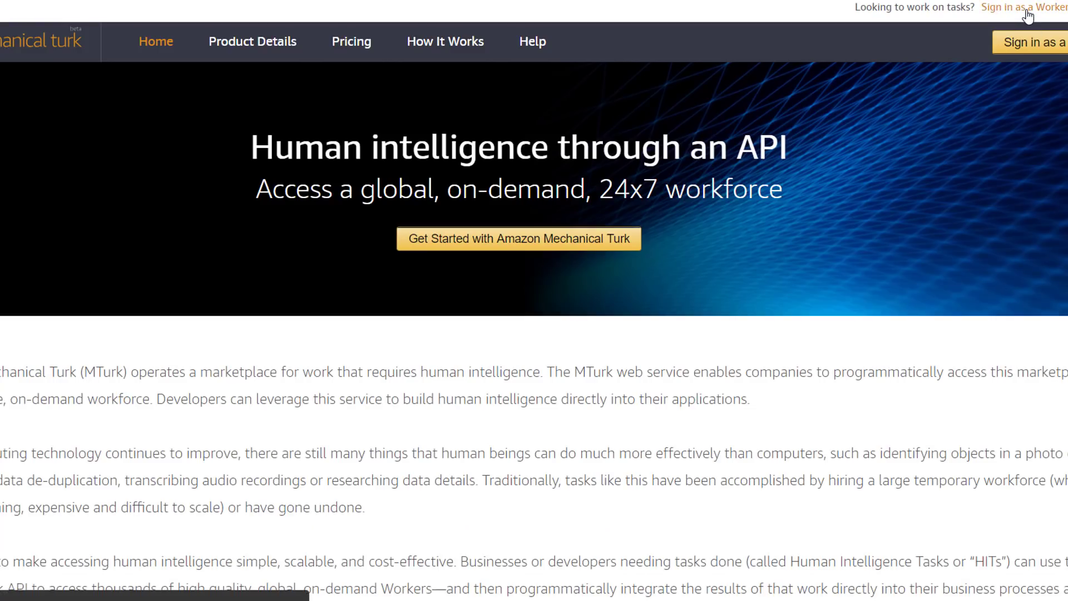
left_click(1028, 11)
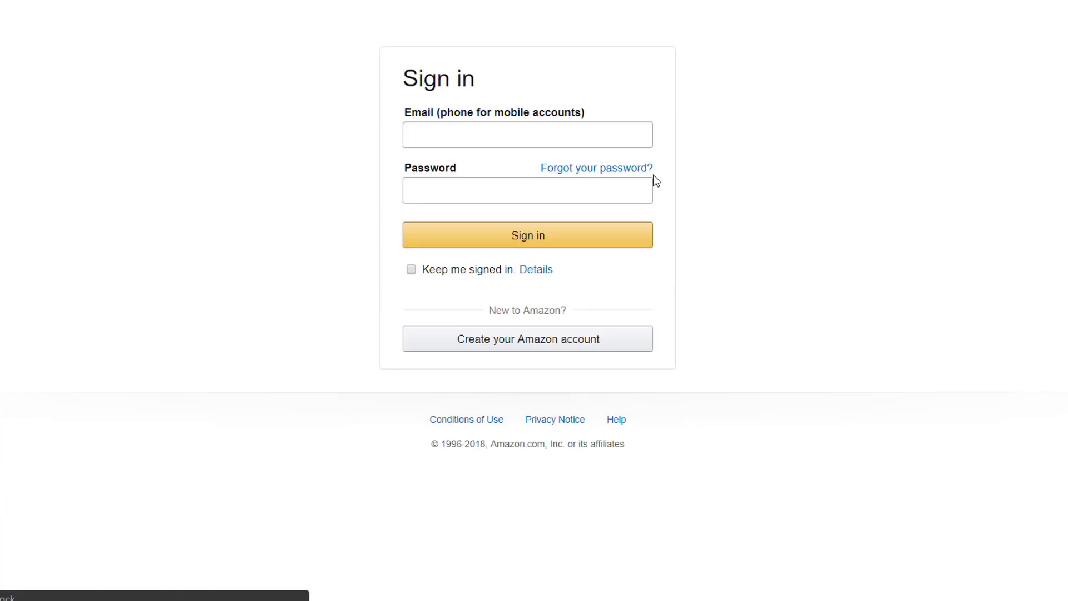
left_click(495, 131)
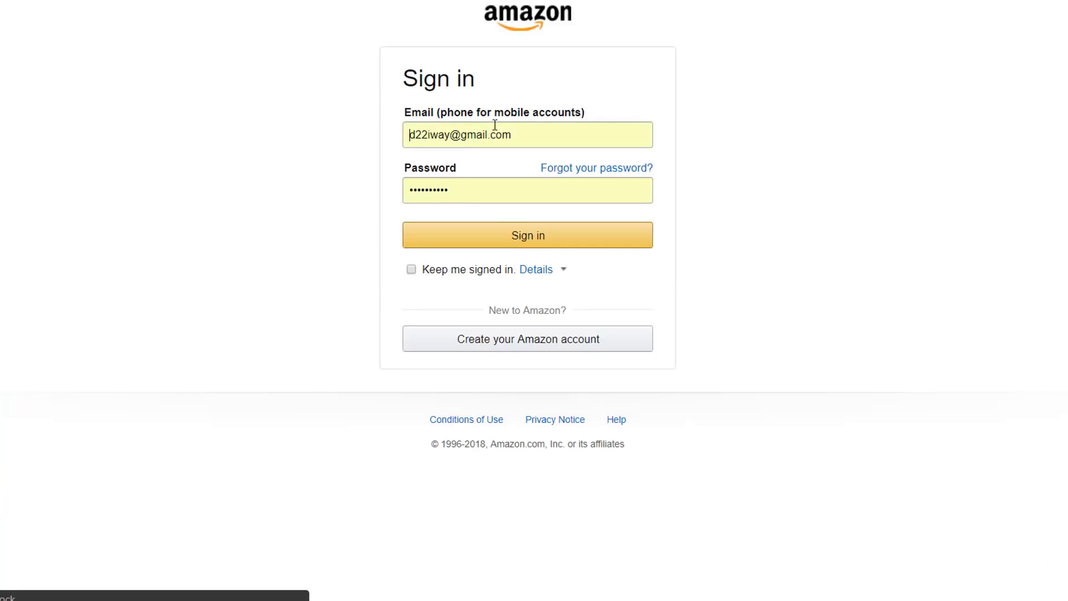
left_click(517, 236)
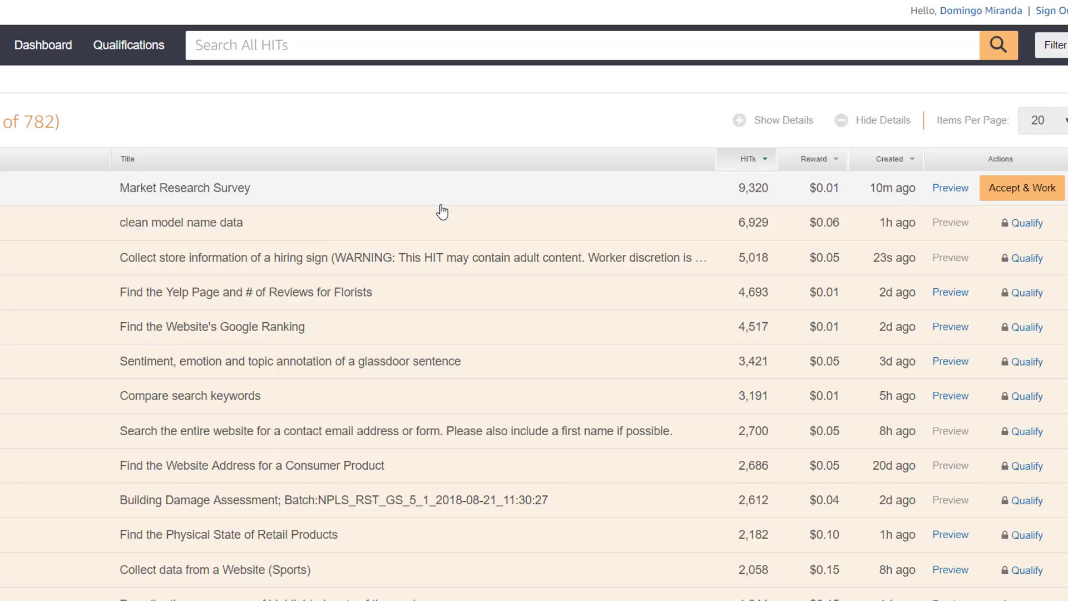
Step: Sort the HIT list by reward so Market Research Survey heads the 777 HITs
left_click(828, 163)
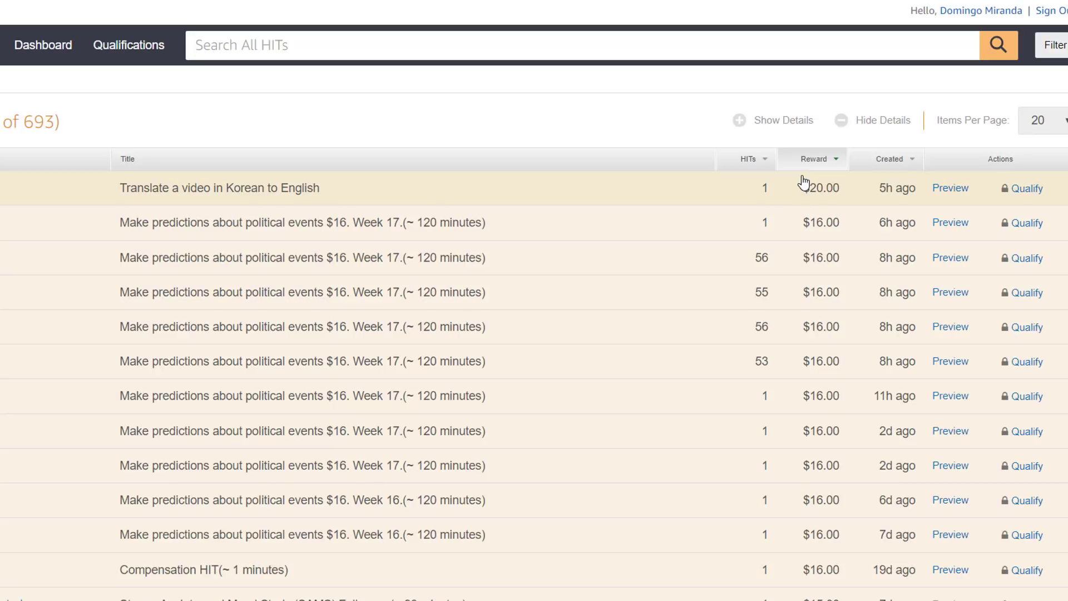
scroll(809, 233, "down", 3)
scroll(821, 286, "down", 3)
scroll(821, 317, "up", 3)
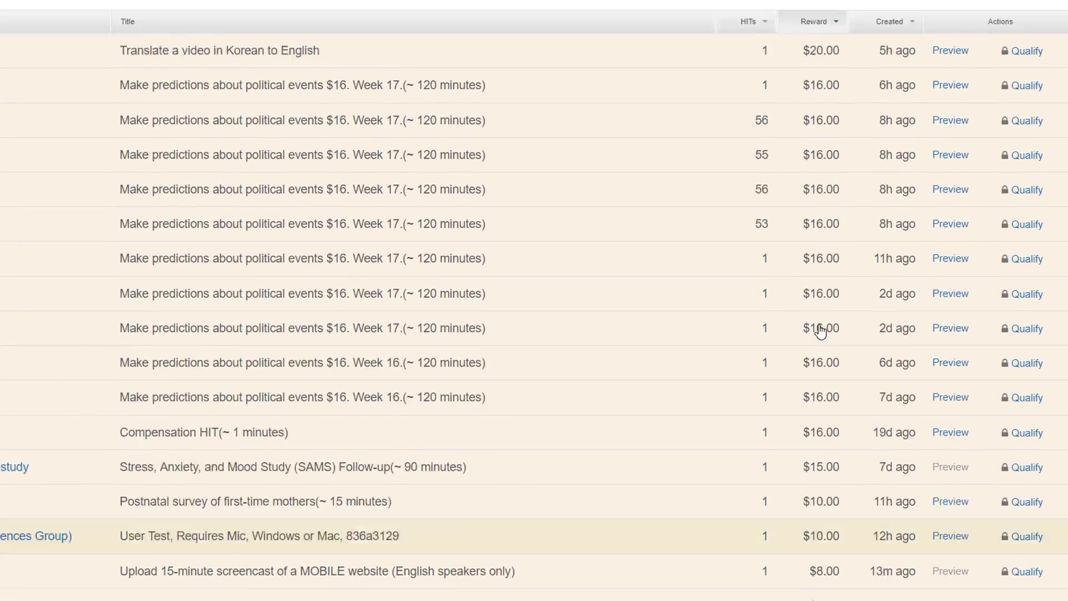
scroll(820, 330, "up", 2)
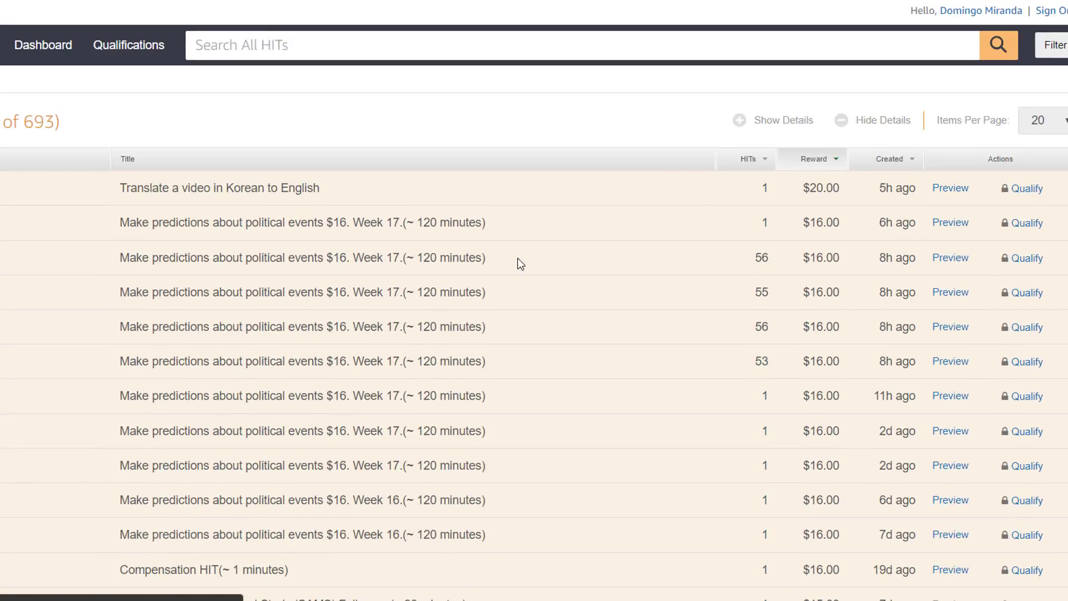
scroll(774, 242, "down", 3)
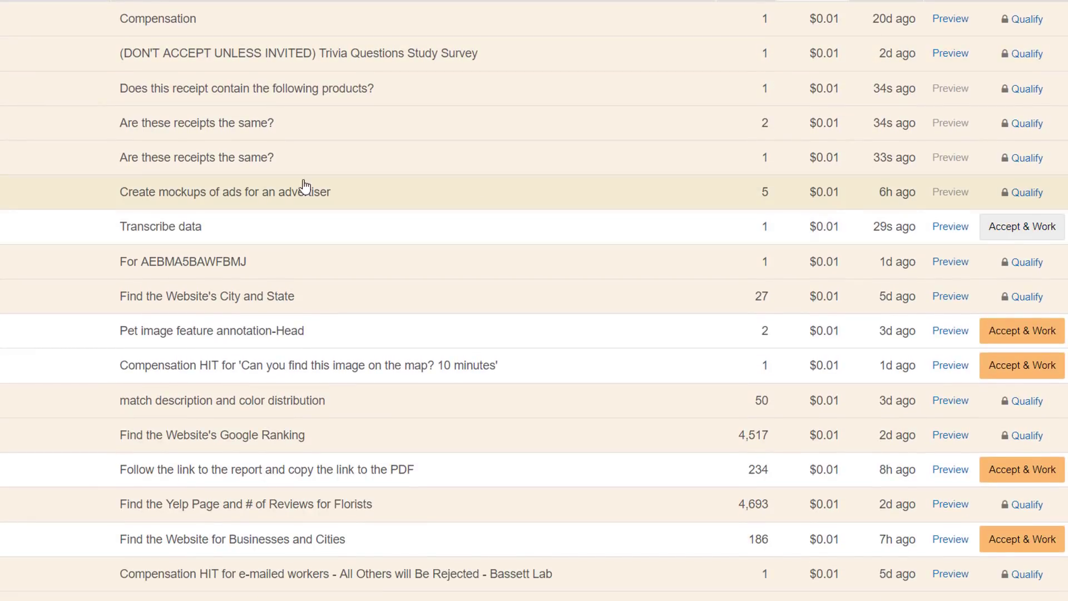
mouse_move(212, 240)
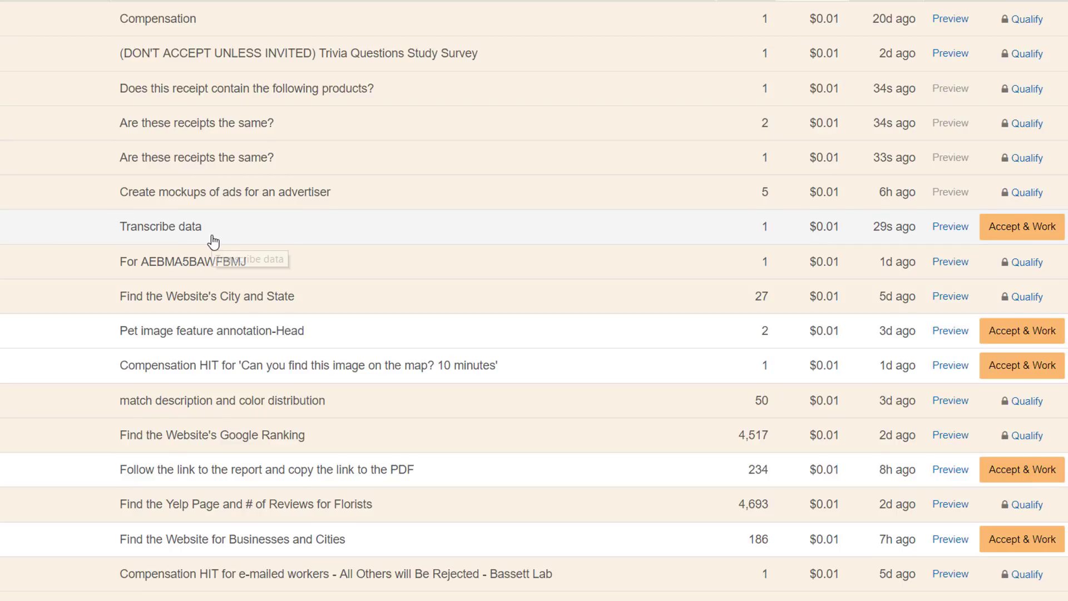
scroll(216, 239, "up", 3)
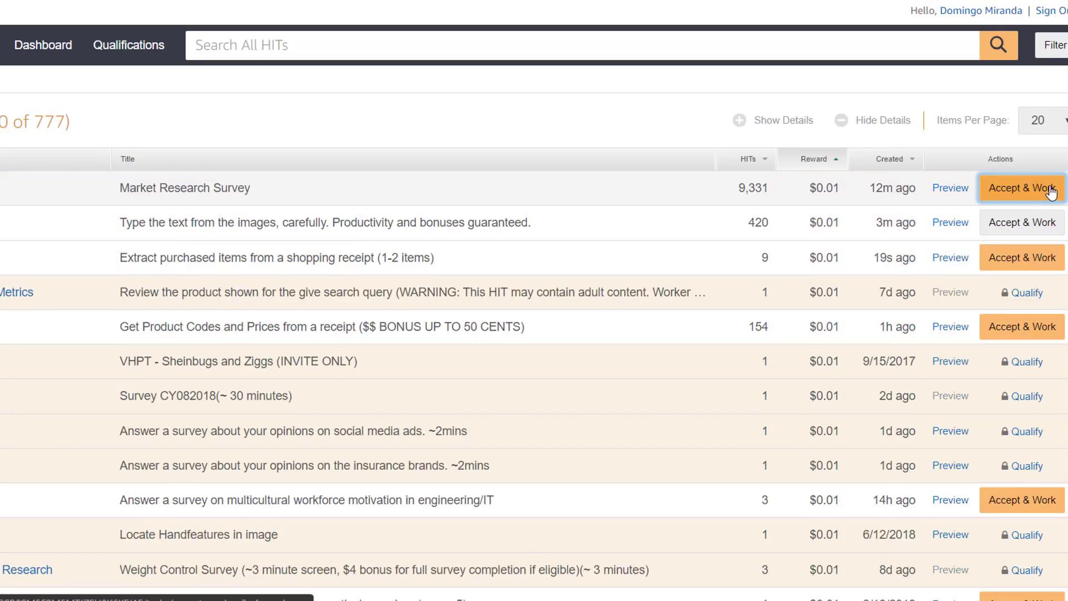
Step: Accept the Market Research Survey, answer 3 to the marbles question, and submit it as complete
left_click(1051, 192)
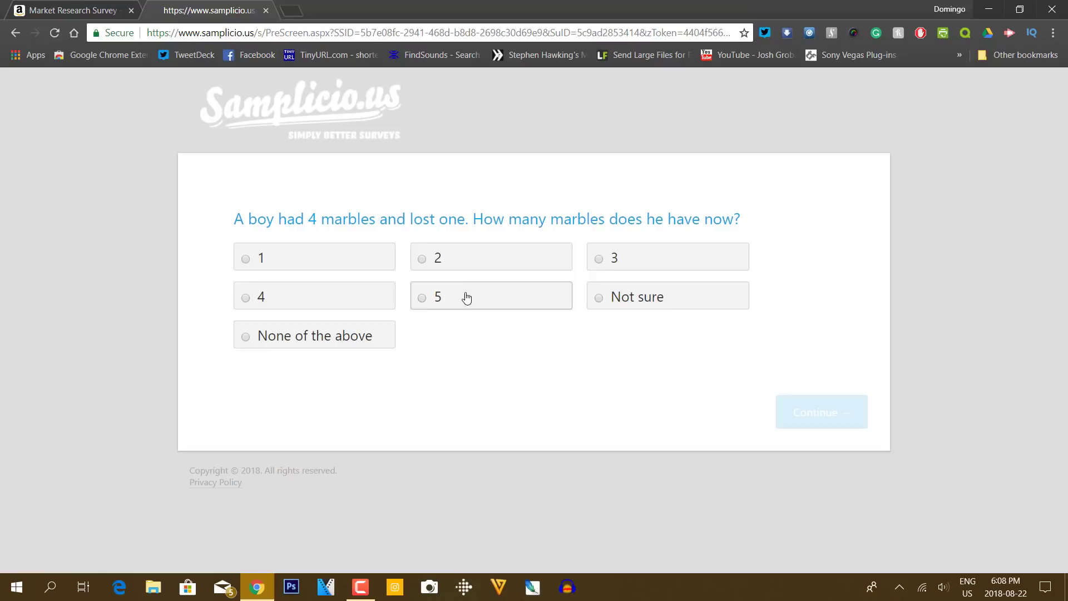
left_click(632, 263)
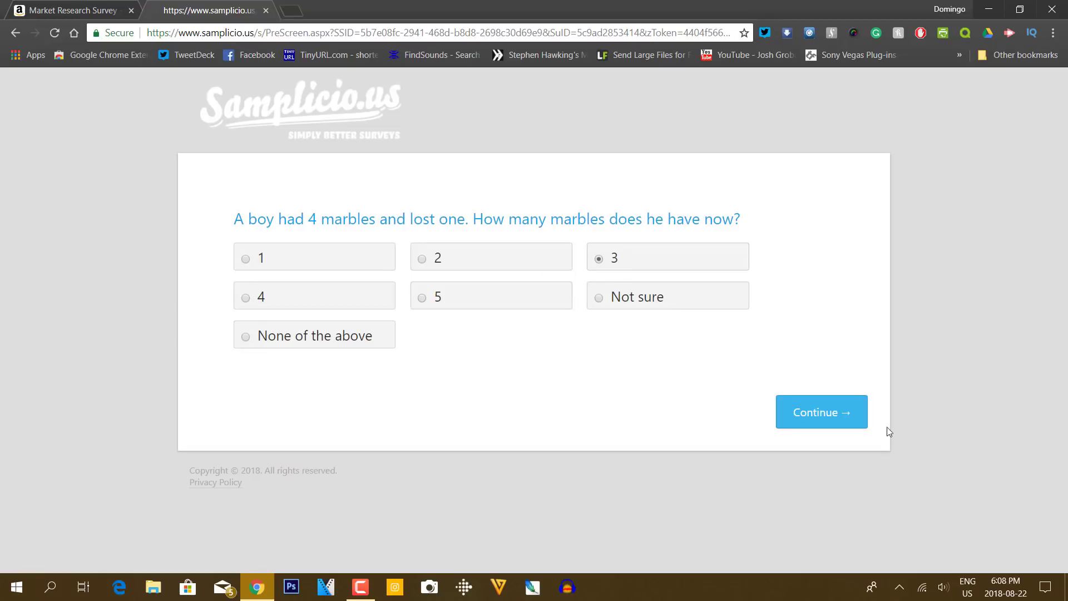
left_click(827, 424)
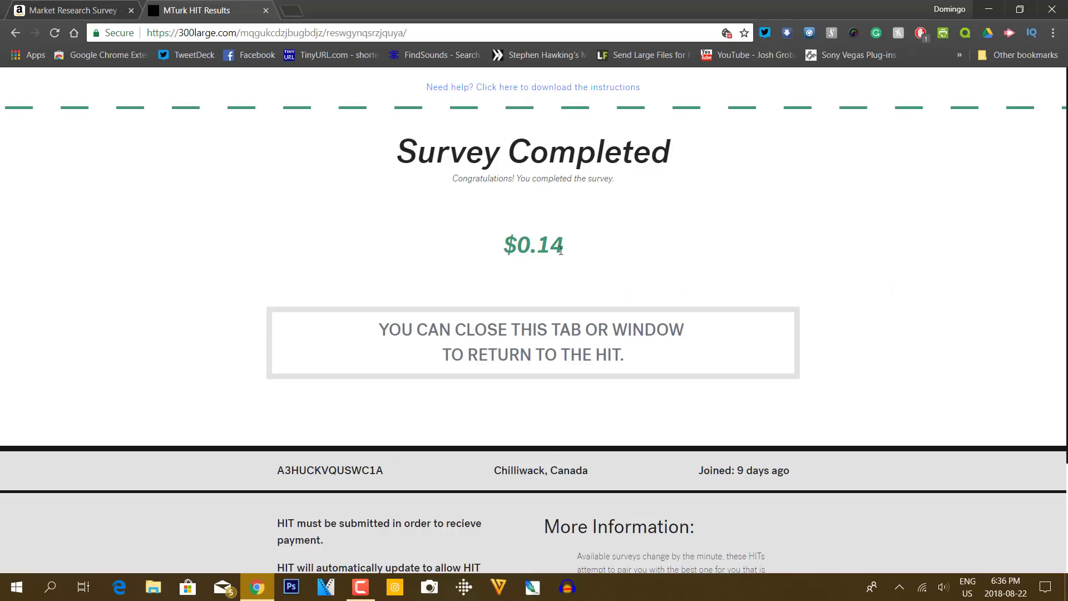
left_click(265, 12)
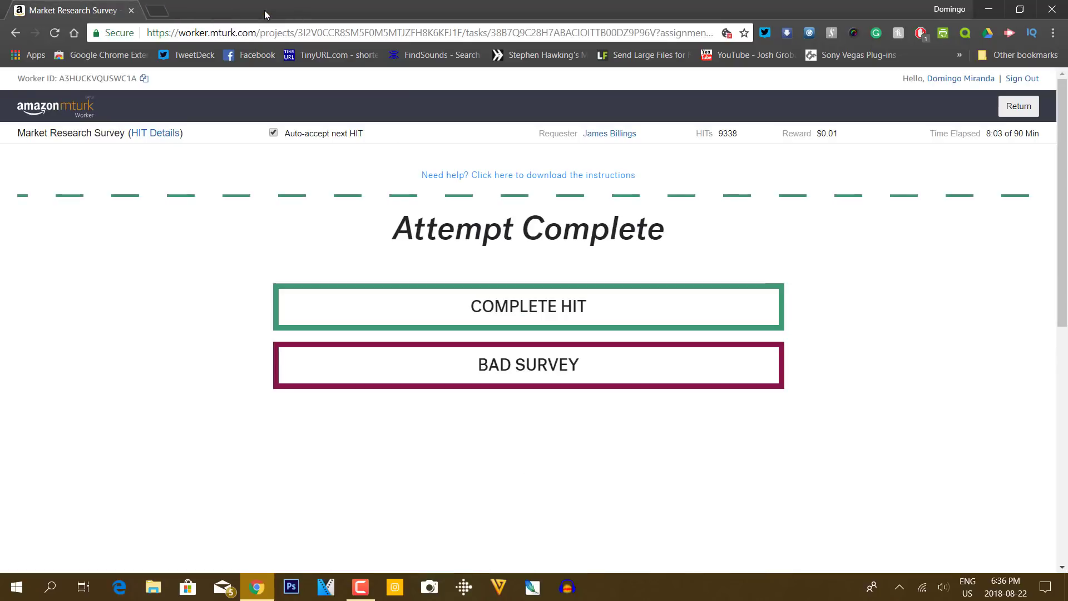
left_click(532, 308)
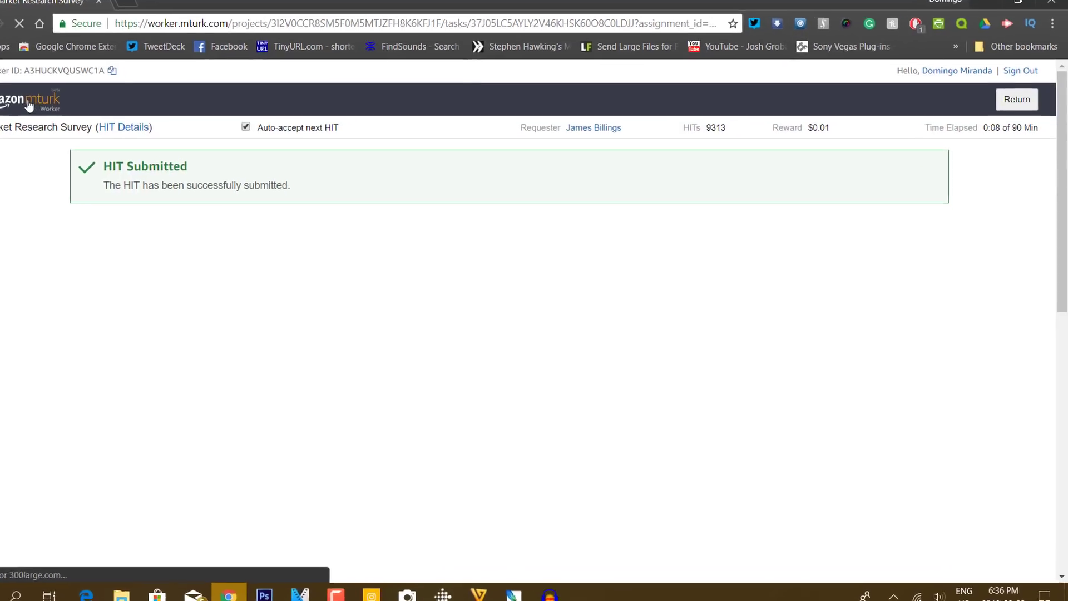
Step: Return to the available HITs list and scroll through it
left_click(29, 106)
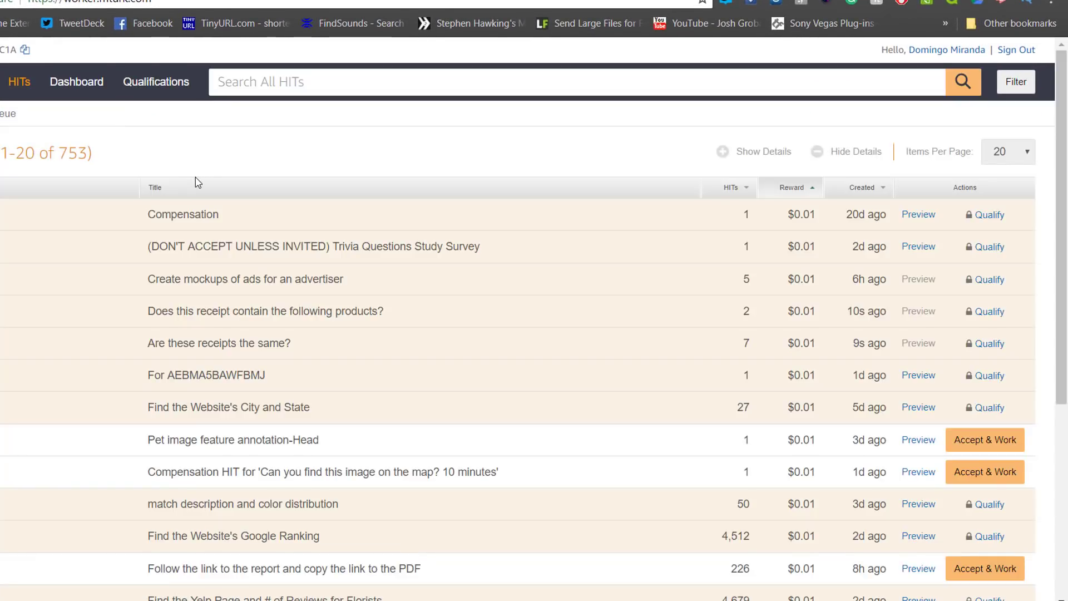
scroll(333, 424, "down", 3)
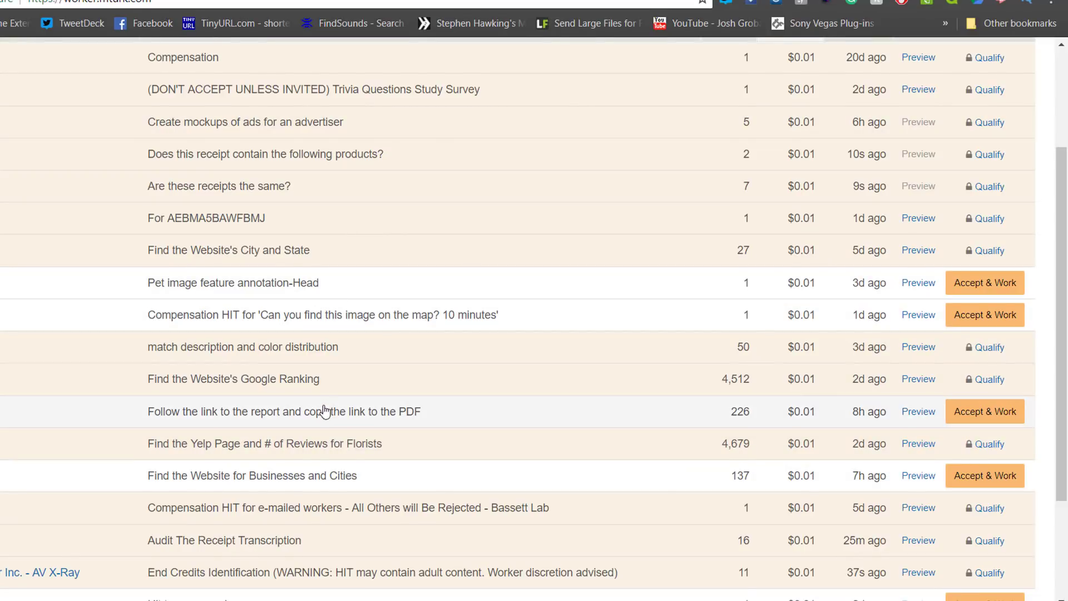
scroll(337, 100, "up", 3)
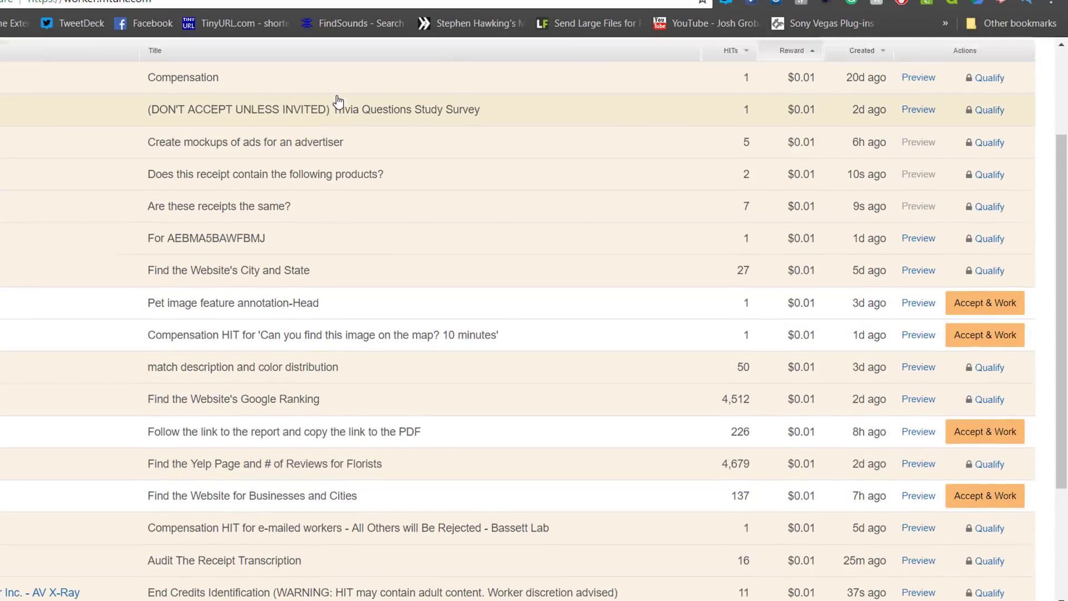
scroll(504, 362, "down", 2)
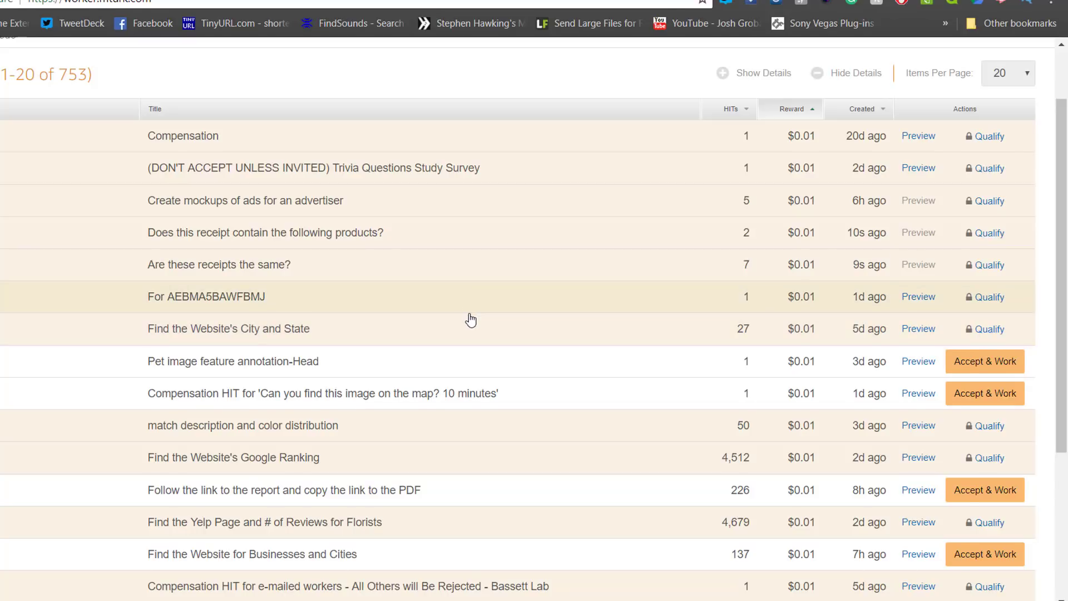
scroll(470, 320, "down", 1)
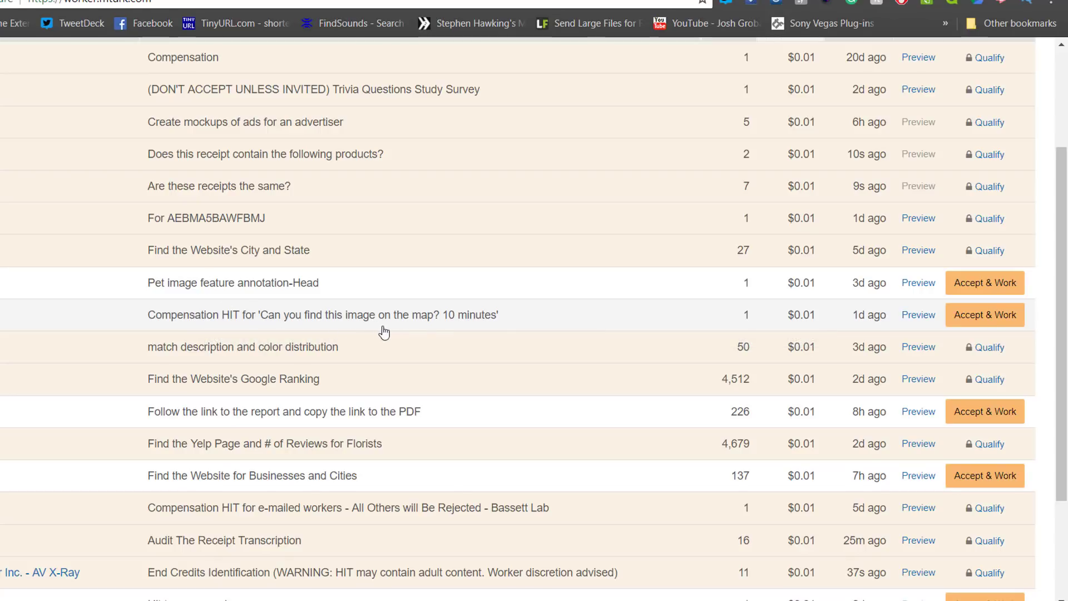
Step: Accept the map-image Compensation HIT, then back out of its password prompt to the list
left_click(1007, 327)
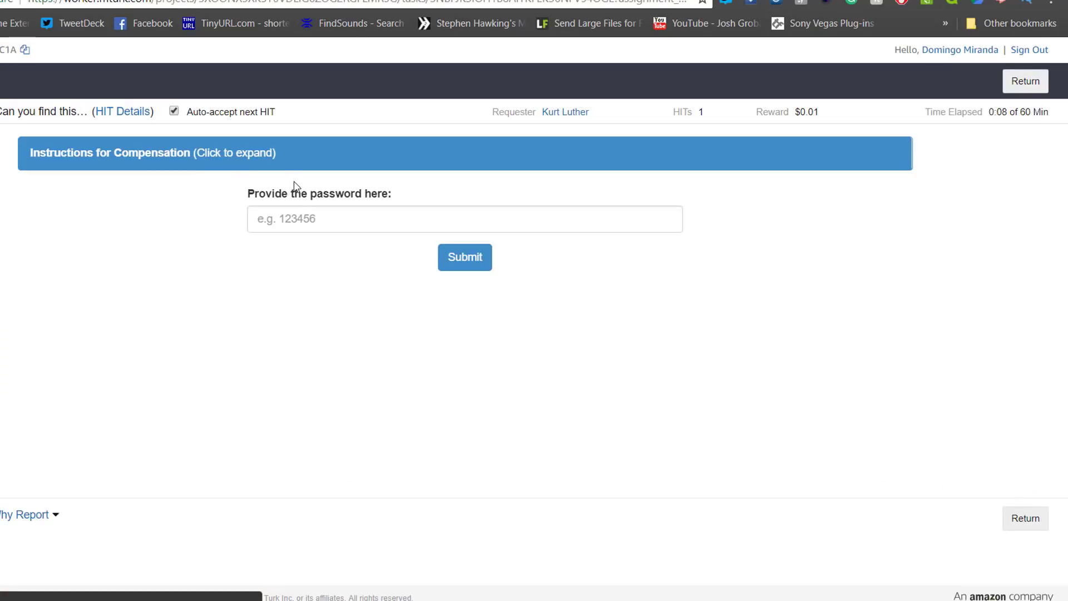
key("alt+Left")
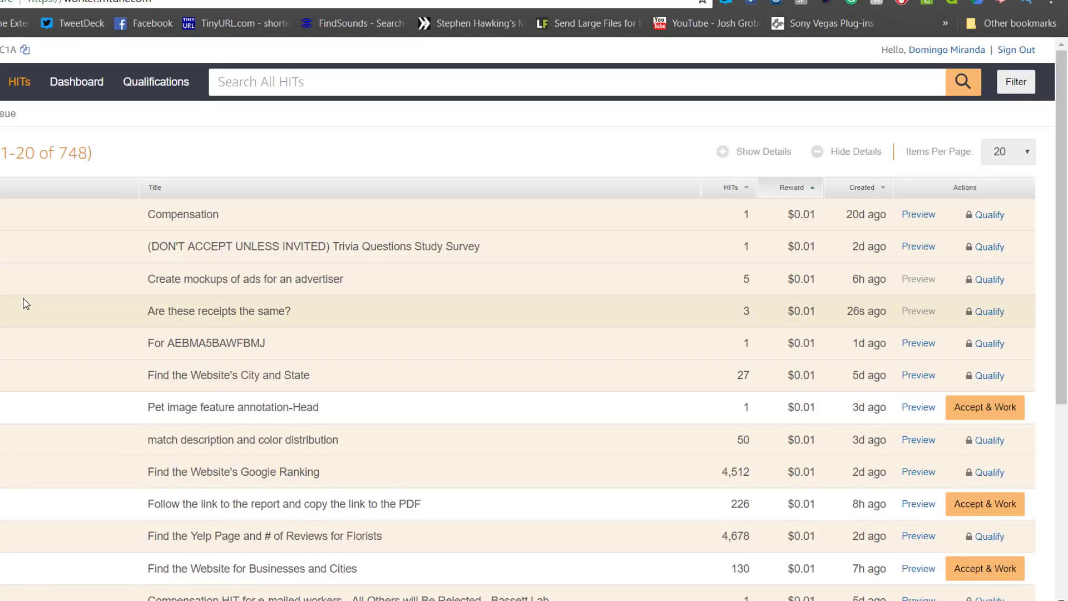
scroll(25, 303, "down", 2)
scroll(65, 338, "down", 2)
scroll(64, 337, "down", 1)
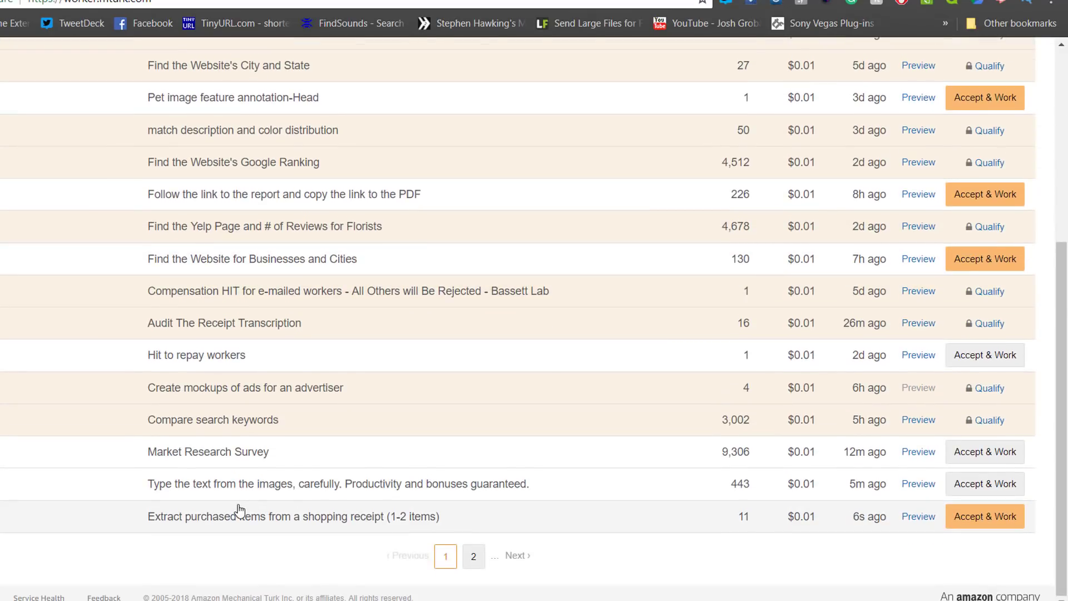
Step: Accept the 'Type the text from the images' CopyText HIT and review its qualification task
left_click(999, 491)
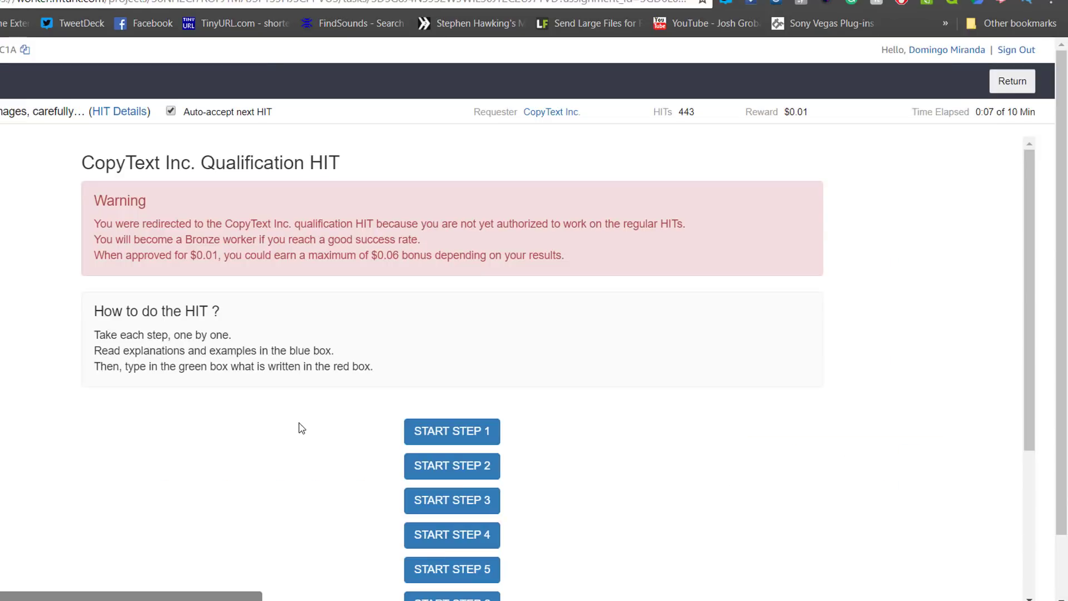
scroll(170, 225, "down", 3)
scroll(173, 251, "up", 2)
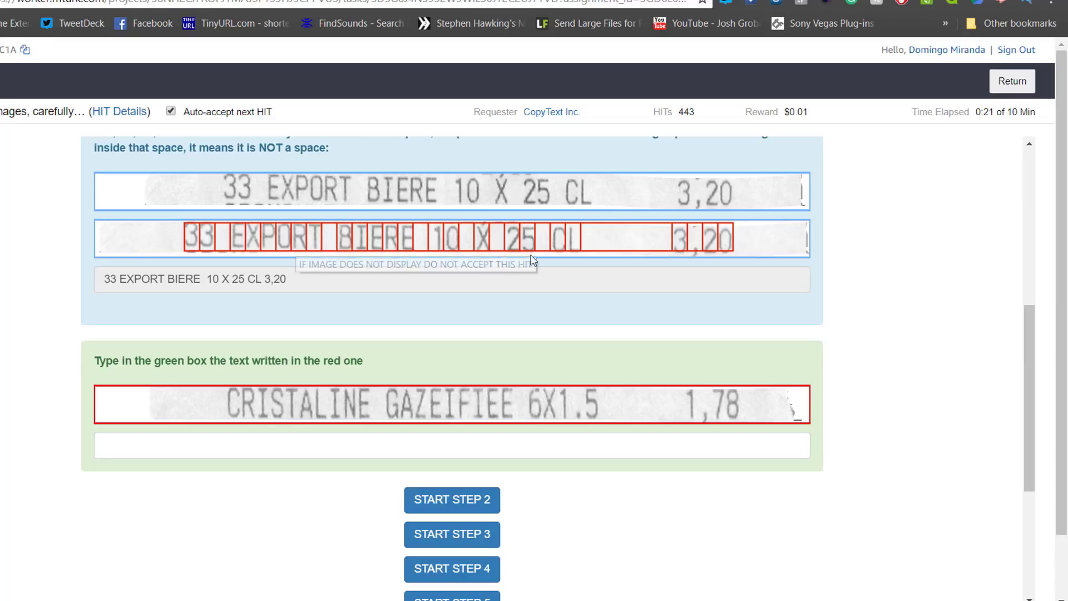
key("Home")
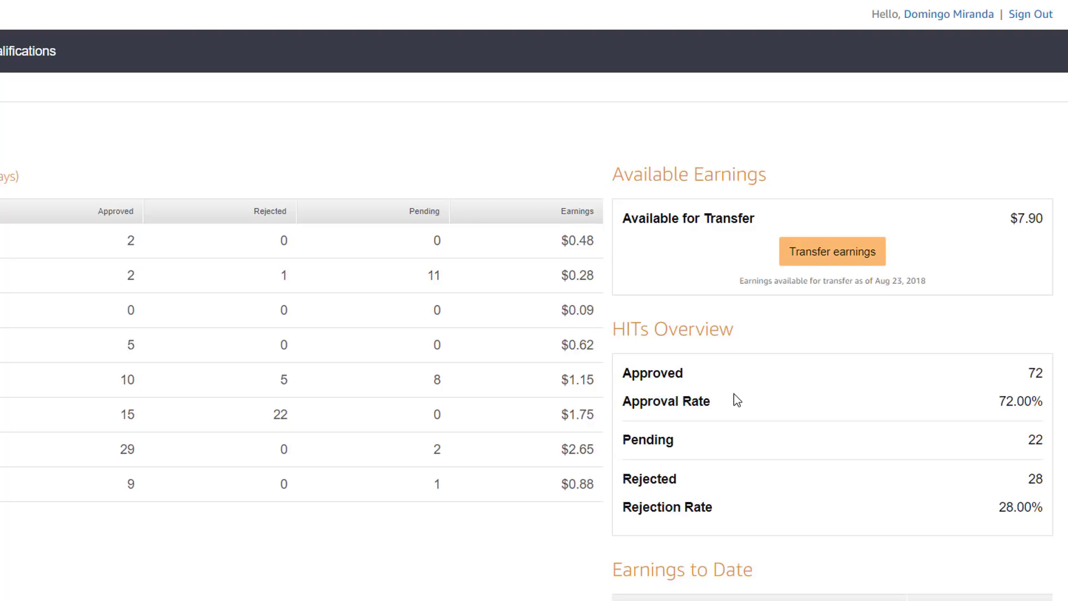
Step: Scroll the dashboard down to Earnings to Date and Total Earnings by Period, then back up
scroll(733, 396, "down", 5)
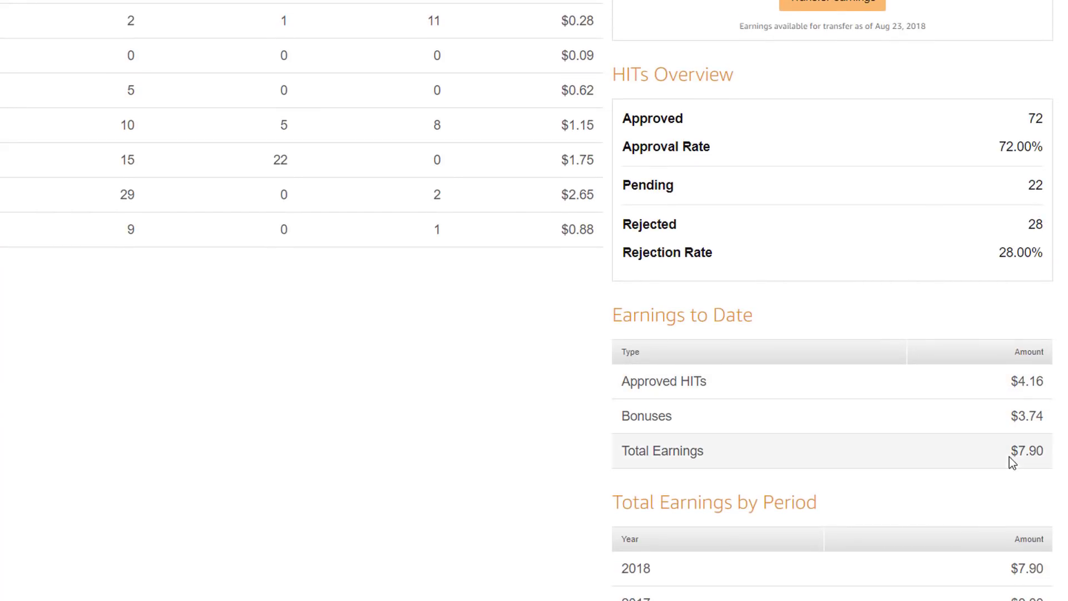
scroll(651, 586, "down", 2)
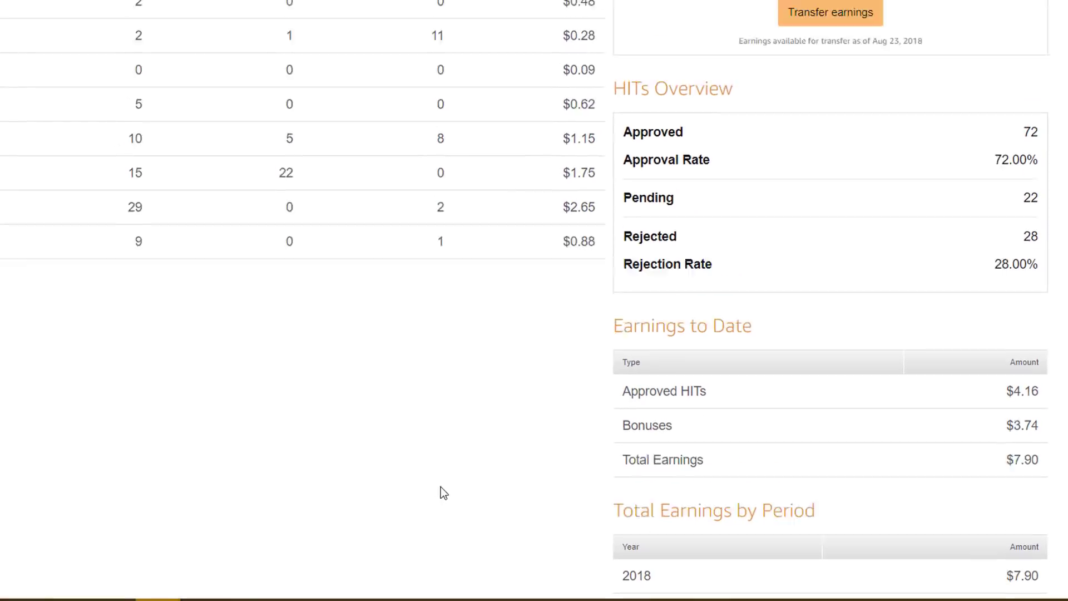
scroll(714, 302, "up", 6)
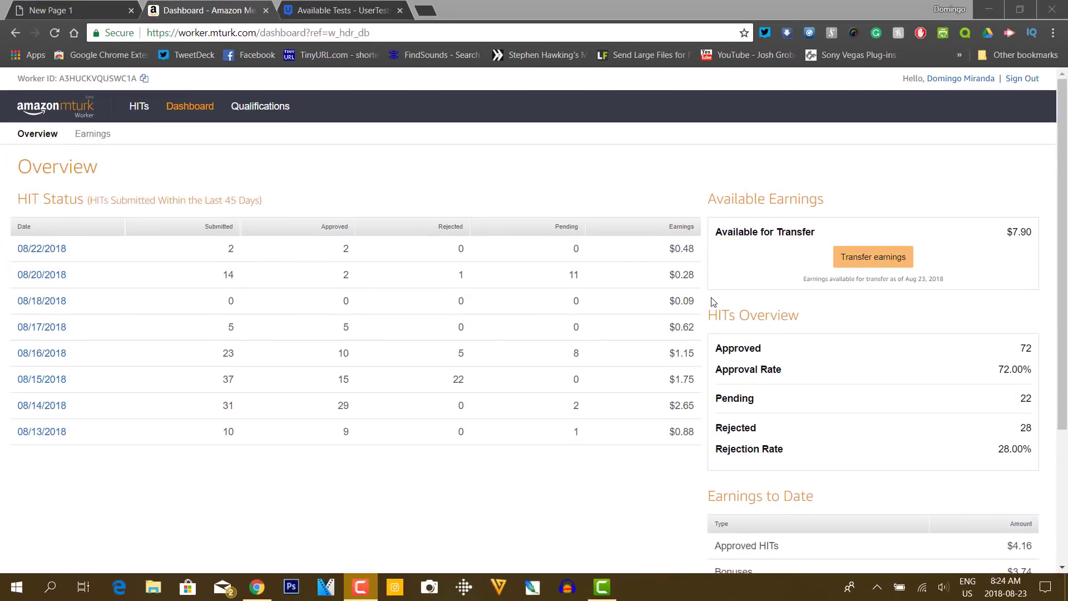